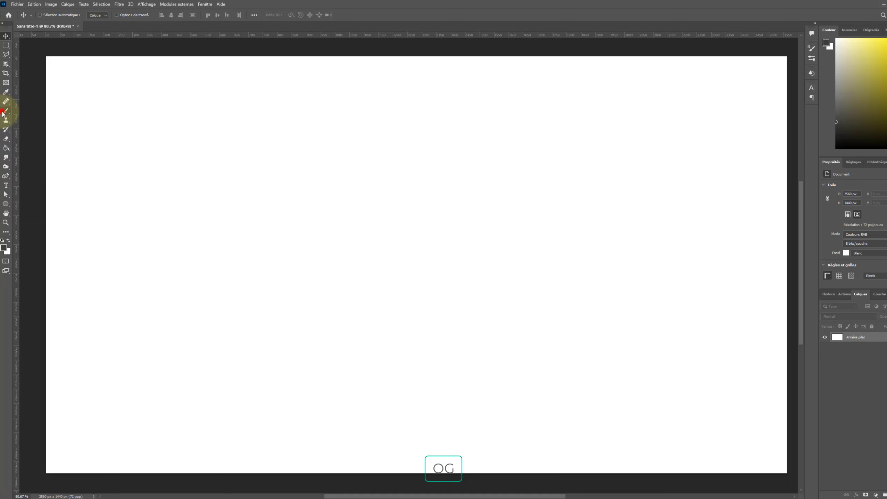
# Activate the Brush tool (Outil Pinceau)
pyautogui.click(3, 114)
pyautogui.press('b')
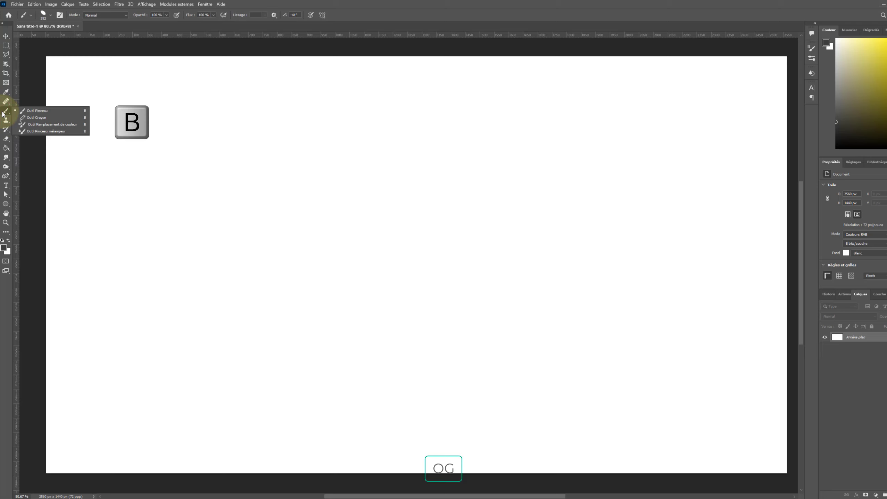
pyautogui.click(46, 112)
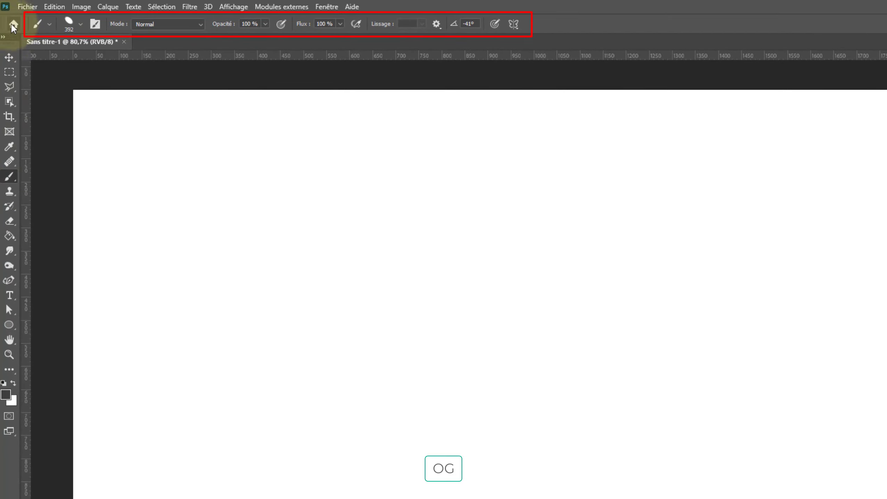
# Choose the Arrondi net preset from the general brushes (Pinceaux généraux)
pyautogui.click(78, 26)
pyautogui.click(79, 25)
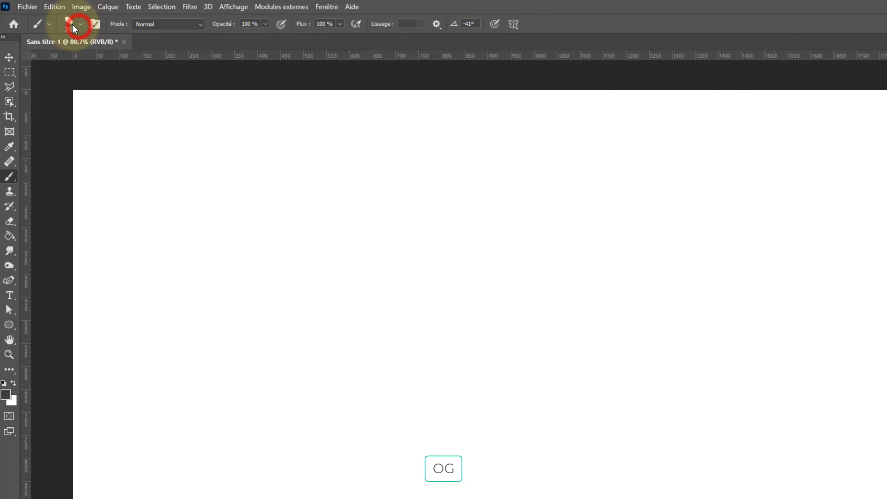
pyautogui.click(81, 23)
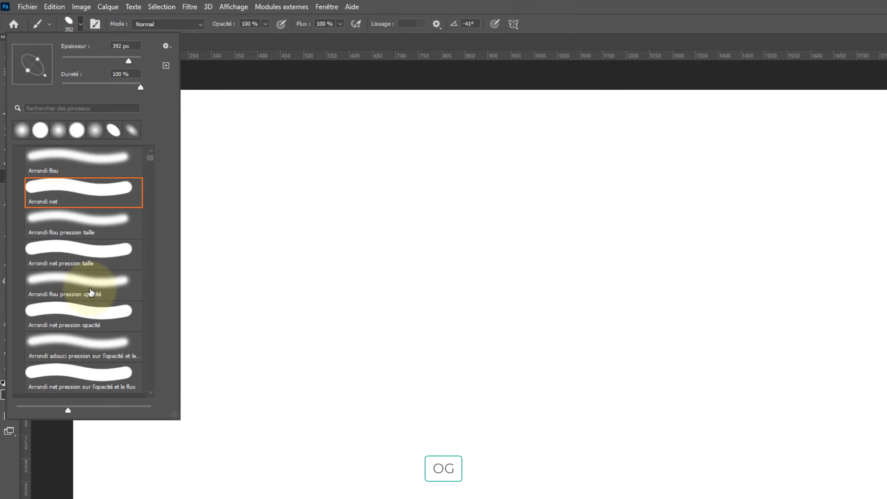
pyautogui.moveTo(150, 158)
pyautogui.mouseDown()
pyautogui.moveTo(150, 288)
pyautogui.moveTo(150, 148)
pyautogui.mouseUp()
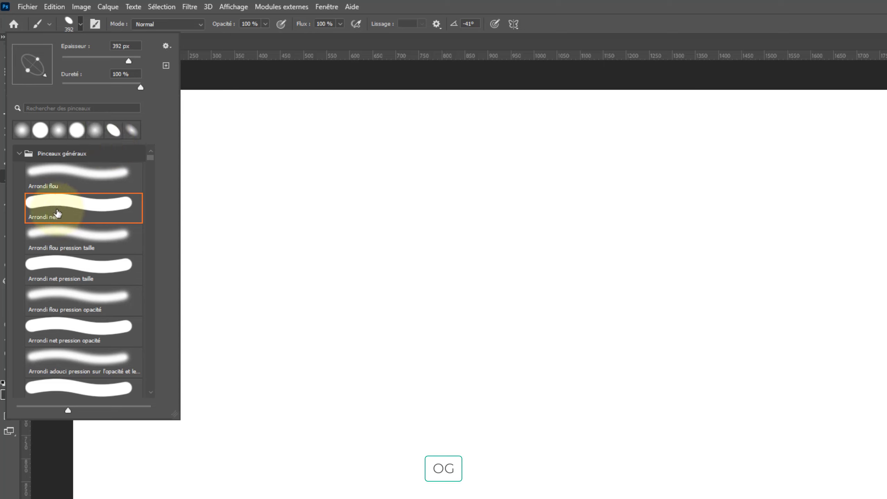
pyautogui.click(46, 206)
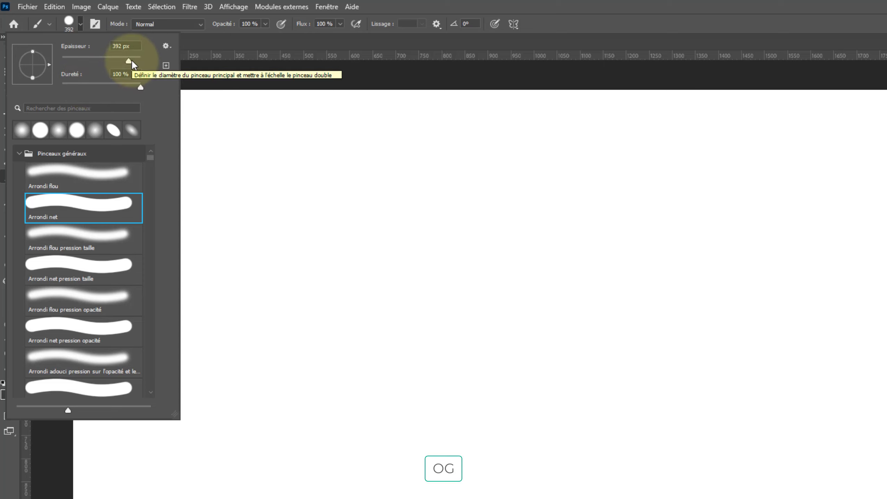
pyautogui.click(84, 19)
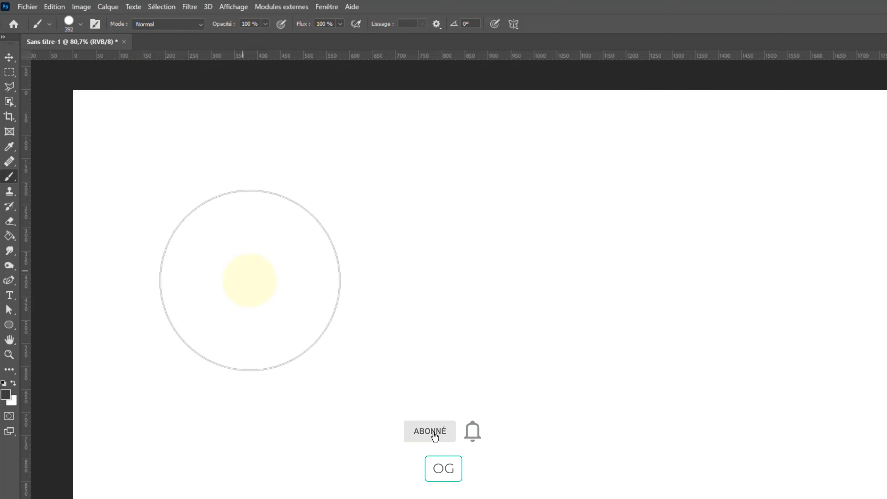
# Stamp a row of four hard-edged dots across the upper canvas with the brush at 392 px and 100 % hardness
pyautogui.click(236, 295)
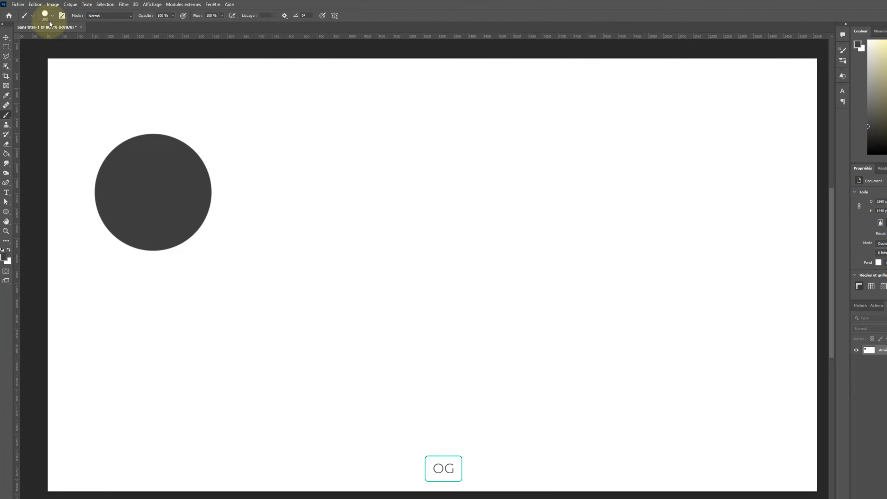
pyautogui.click(53, 17)
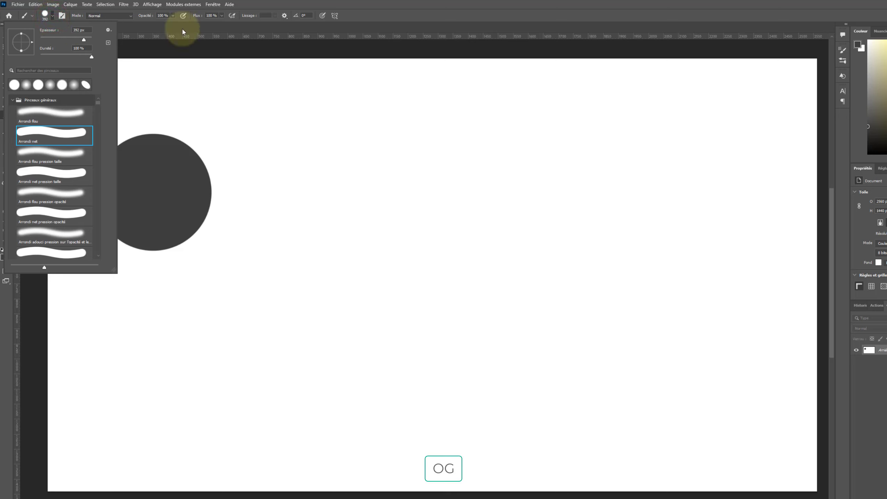
pyautogui.click(285, 4)
pyautogui.click(296, 192)
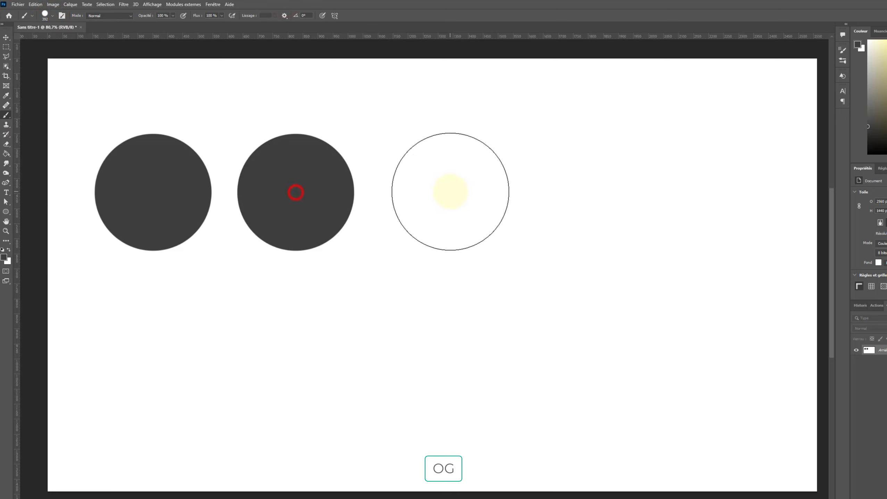
pyautogui.click(450, 191)
pyautogui.click(631, 188)
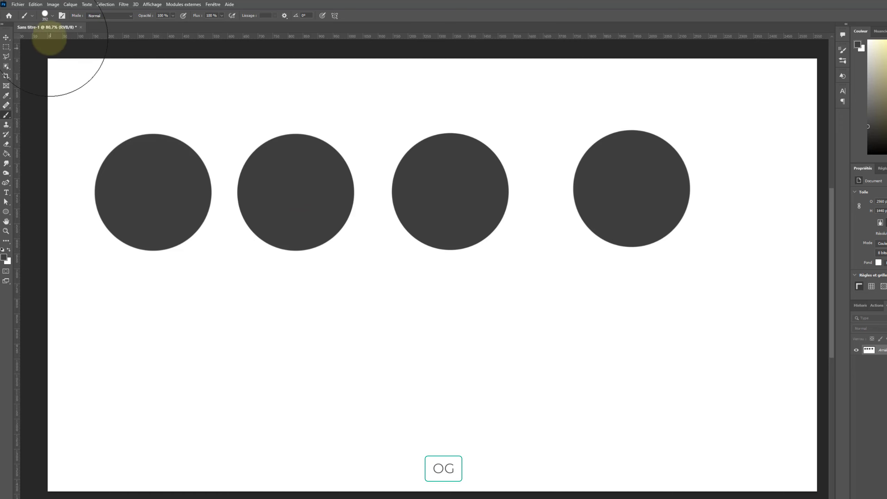
# Stamp a second row of four dots at 50 % brush hardness and one dot below it at 0 % hardness
pyautogui.click(53, 15)
pyautogui.moveTo(92, 57); pyautogui.dragTo(68, 55)
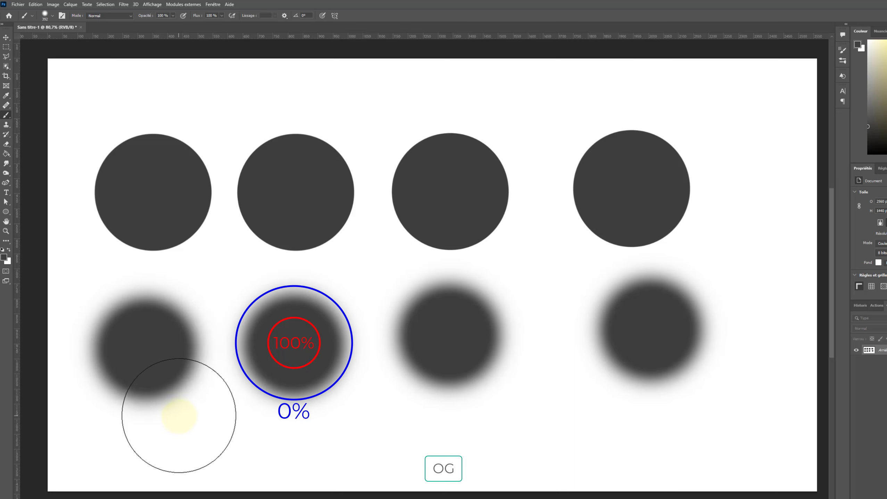
pyautogui.click(53, 18)
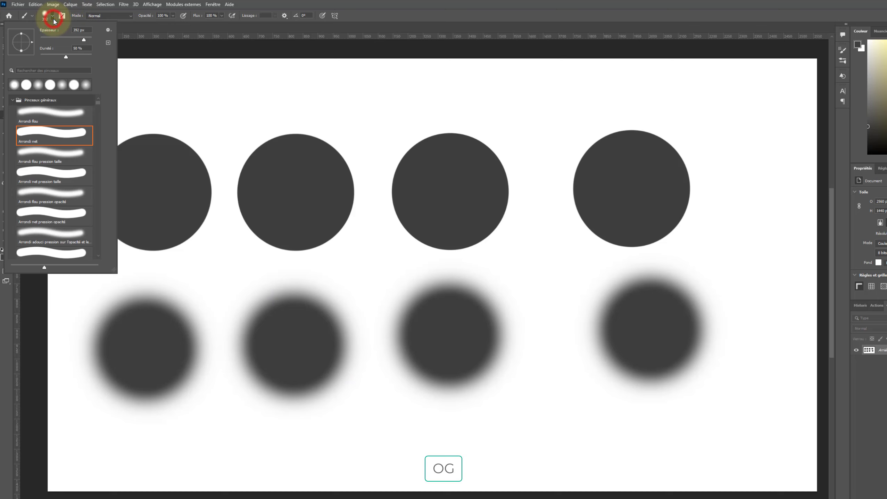
pyautogui.moveTo(65, 58); pyautogui.dragTo(21, 55)
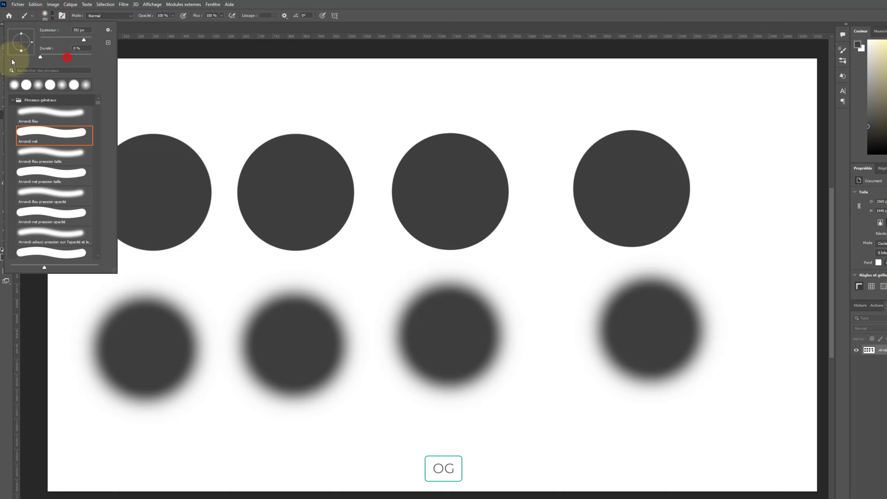
pyautogui.click(138, 451)
pyautogui.moveTo(138, 452); pyautogui.dragTo(152, 453)
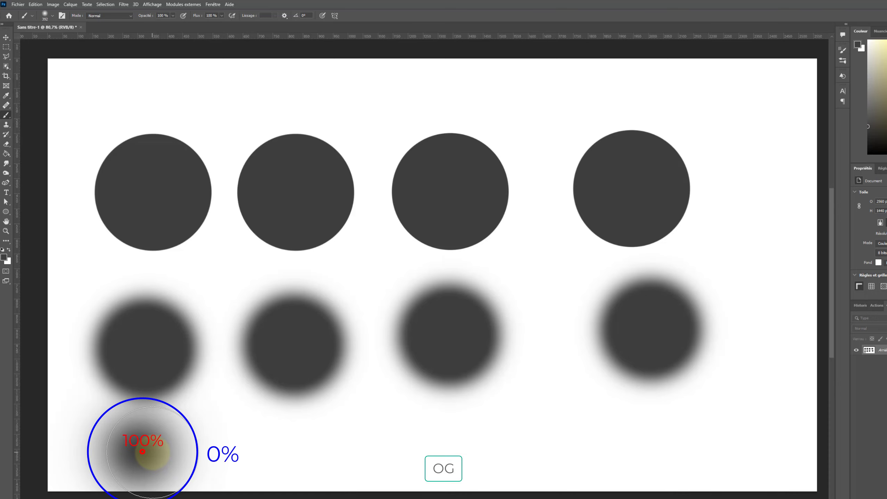
# Fill the canvas with white and paint two thick horizontal strokes, the upper at 0 % hardness and the lower at 67 %
pyautogui.hotkey('ctrl', 'BackSpace')
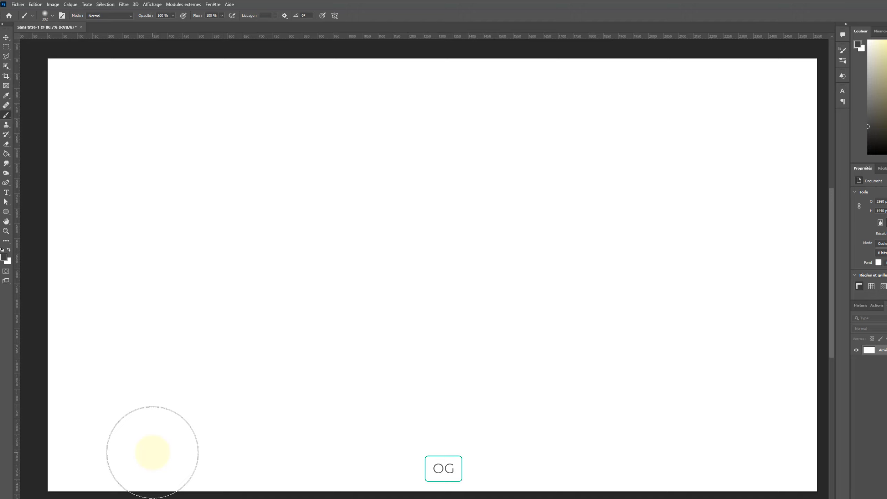
pyautogui.moveTo(163, 199); pyautogui.dragTo(489, 191)
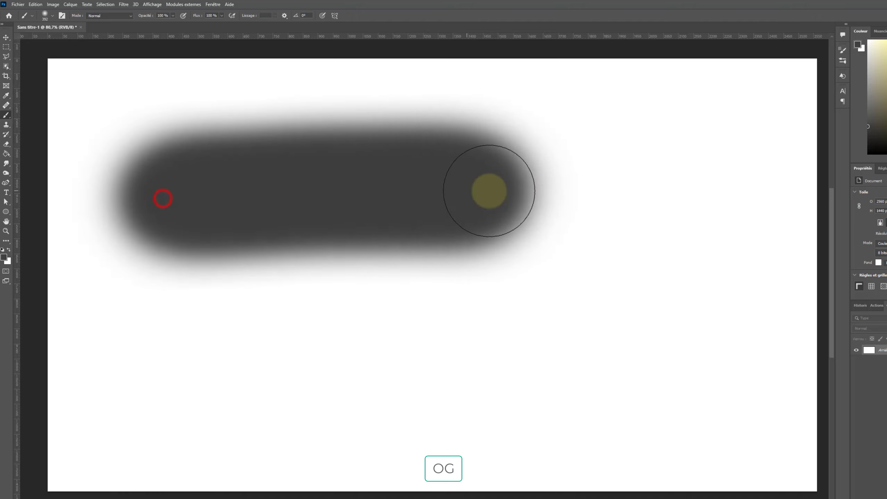
pyautogui.click(53, 17)
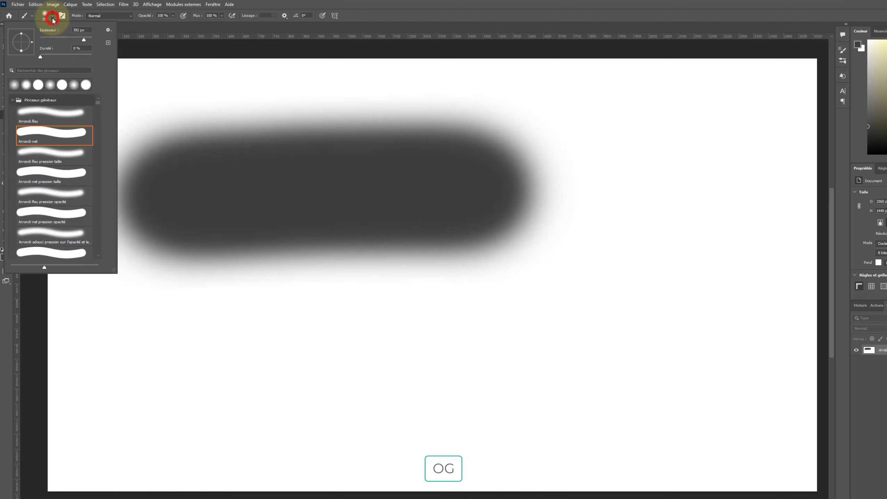
pyautogui.moveTo(41, 57); pyautogui.dragTo(84, 56)
pyautogui.moveTo(213, 355); pyautogui.dragTo(453, 349)
# Reduce the brush size, paint a test stroke beside the thick strokes, and fill the canvas with white
pyautogui.click(53, 16)
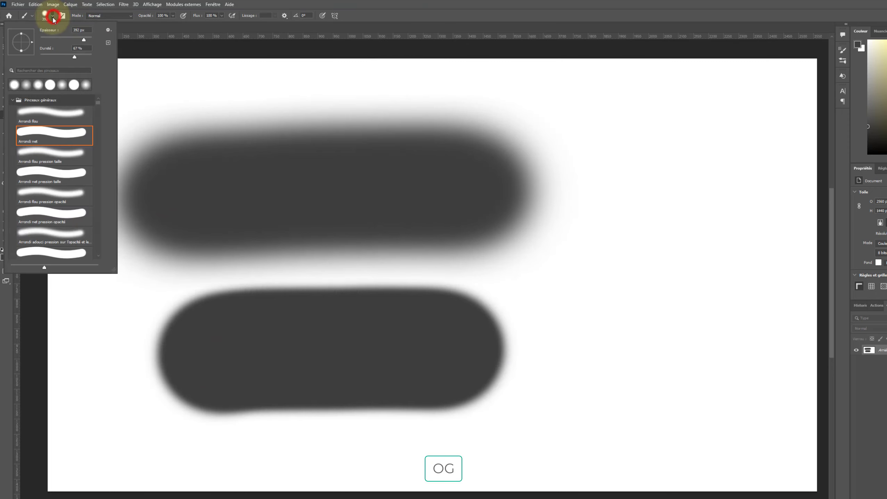
pyautogui.click(54, 37)
pyautogui.moveTo(587, 174)
pyautogui.mouseDown()
pyautogui.moveTo(616, 174)
pyautogui.moveTo(613, 271)
pyautogui.mouseUp()
pyautogui.hotkey('ctrl', 'BackSpace')
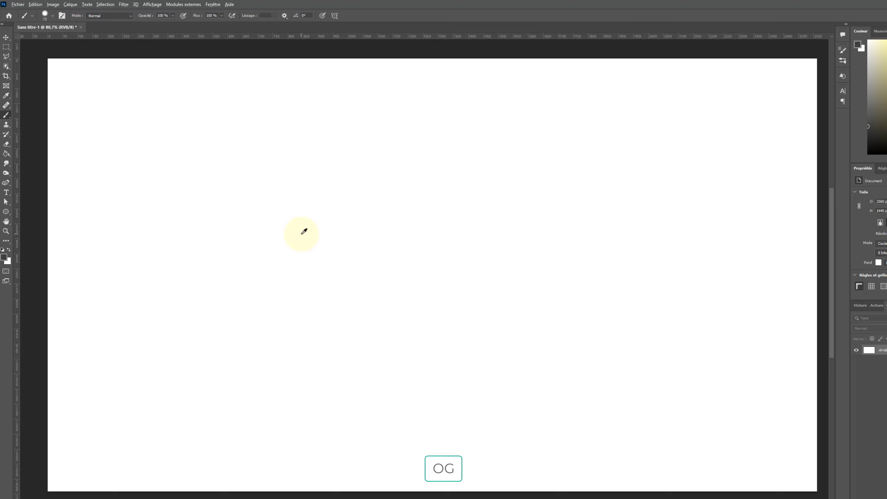
# Stamp a medium, a large and a small 144 px dot across the upper half of the canvas, resizing the brush between them
pyautogui.moveTo(304, 232)
pyautogui.mouseDown()
pyautogui.moveTo(456, 244)
pyautogui.moveTo(340, 241)
pyautogui.moveTo(472, 241)
pyautogui.moveTo(296, 243)
pyautogui.moveTo(448, 252)
pyautogui.moveTo(290, 242)
pyautogui.moveTo(465, 251)
pyautogui.moveTo(333, 242)
pyautogui.moveTo(435, 248)
pyautogui.moveTo(417, 251)
pyautogui.moveTo(327, 243)
pyautogui.moveTo(446, 247)
pyautogui.moveTo(323, 246)
pyautogui.moveTo(465, 250)
pyautogui.moveTo(325, 246)
pyautogui.moveTo(297, 234)
pyautogui.mouseUp()
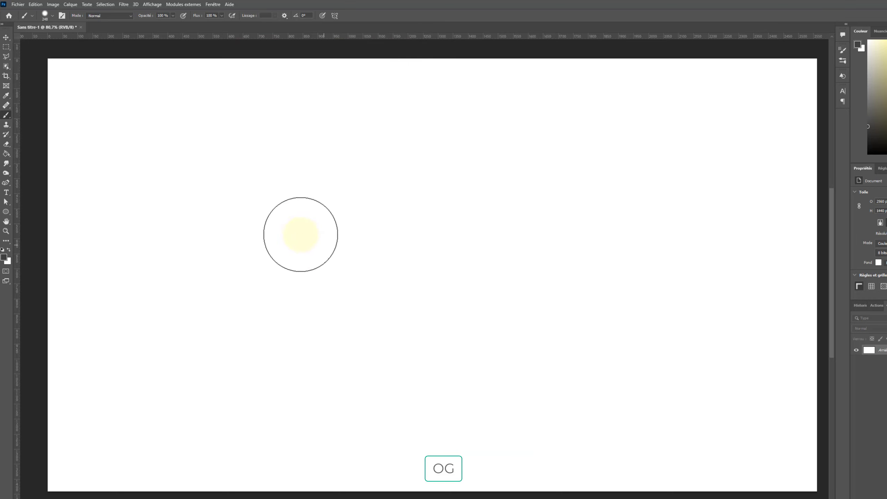
pyautogui.click(165, 150)
pyautogui.moveTo(304, 161); pyautogui.dragTo(337, 164)
pyautogui.click(343, 165)
pyautogui.moveTo(511, 196)
pyautogui.mouseDown()
pyautogui.moveTo(555, 199)
pyautogui.moveTo(470, 198)
pyautogui.moveTo(466, 191)
pyautogui.mouseUp()
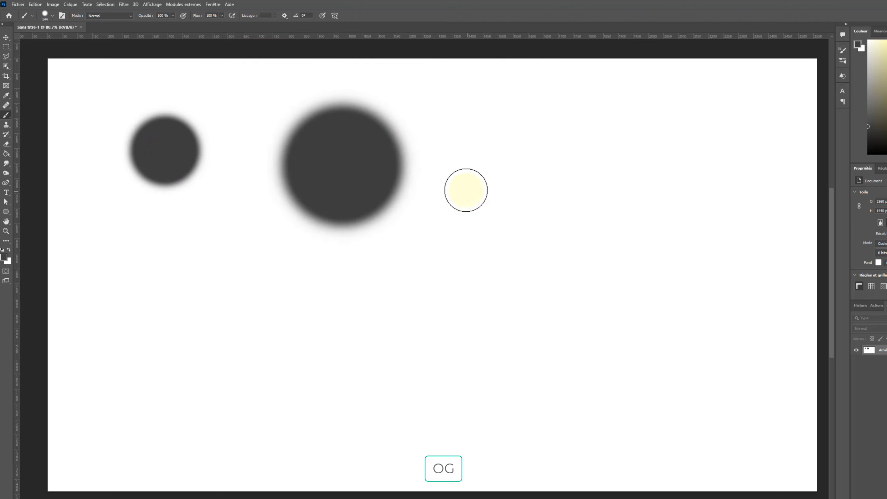
pyautogui.click(465, 190)
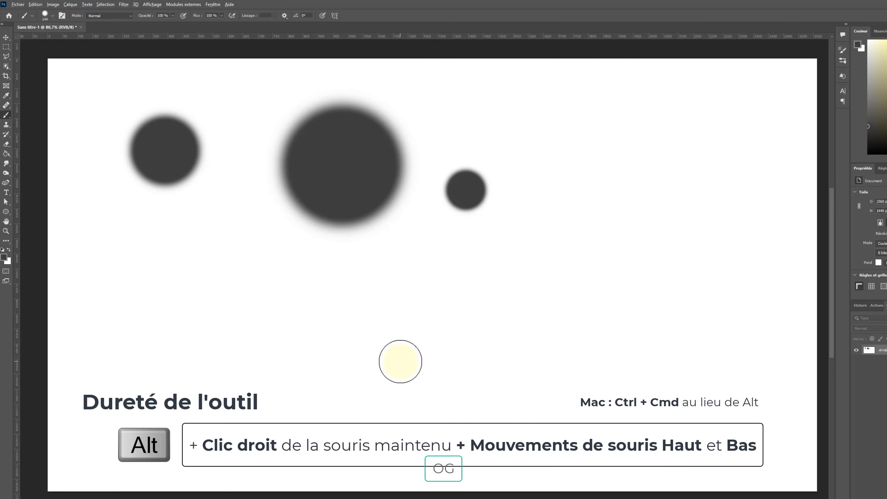
# Adjust the brush interactively on the canvas to a 330 px diameter and 12 % hardness
pyautogui.moveTo(400, 362)
pyautogui.mouseDown()
pyautogui.moveTo(507, 364)
pyautogui.moveTo(466, 365)
pyautogui.moveTo(447, 273)
pyautogui.moveTo(439, 386)
pyautogui.moveTo(447, 269)
pyautogui.moveTo(446, 370)
pyautogui.moveTo(438, 258)
pyautogui.mouseUp()
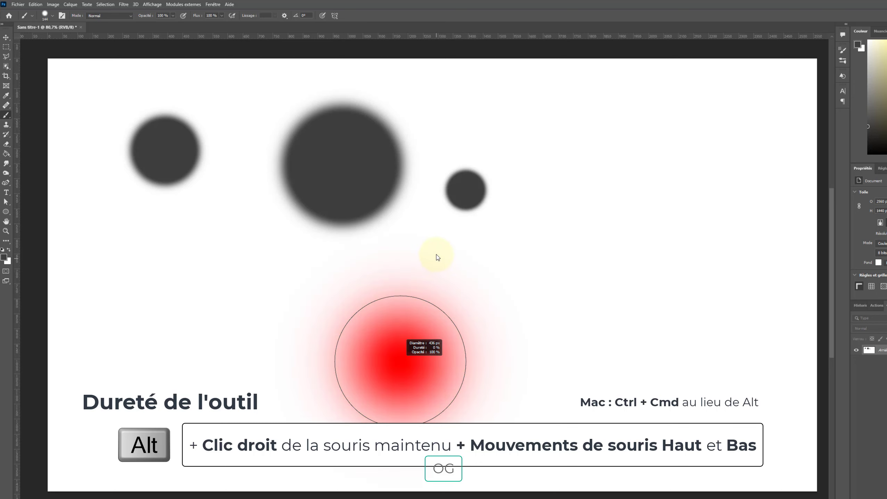
pyautogui.moveTo(263, 380)
pyautogui.mouseDown()
pyautogui.moveTo(327, 378)
pyautogui.moveTo(217, 378)
pyautogui.moveTo(231, 328)
pyautogui.moveTo(234, 382)
pyautogui.moveTo(242, 322)
pyautogui.mouseUp()
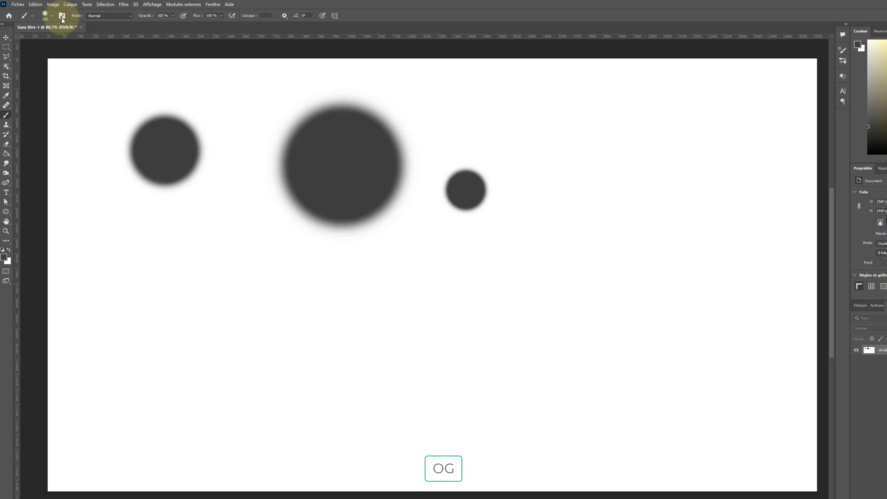
# Open the brush settings, set the tip roundness to 57 %, and stamp a flattened dot in the lower part of the canvas
pyautogui.press('F5')
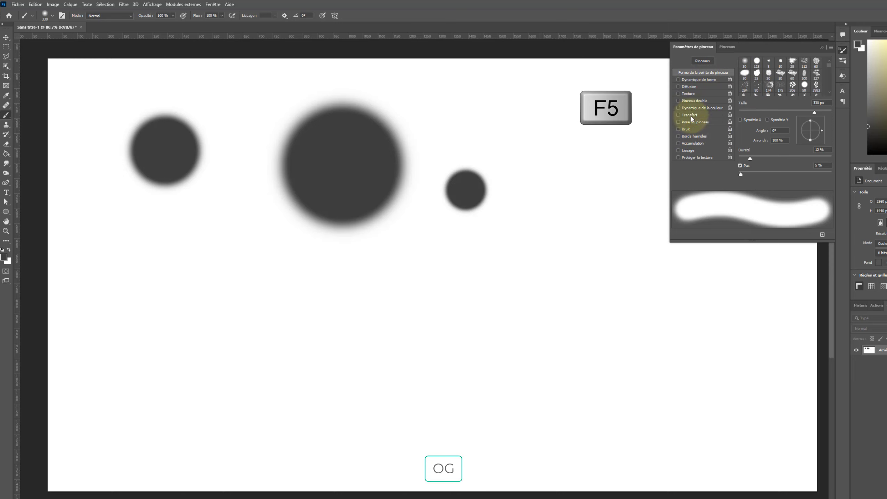
pyautogui.click(727, 47)
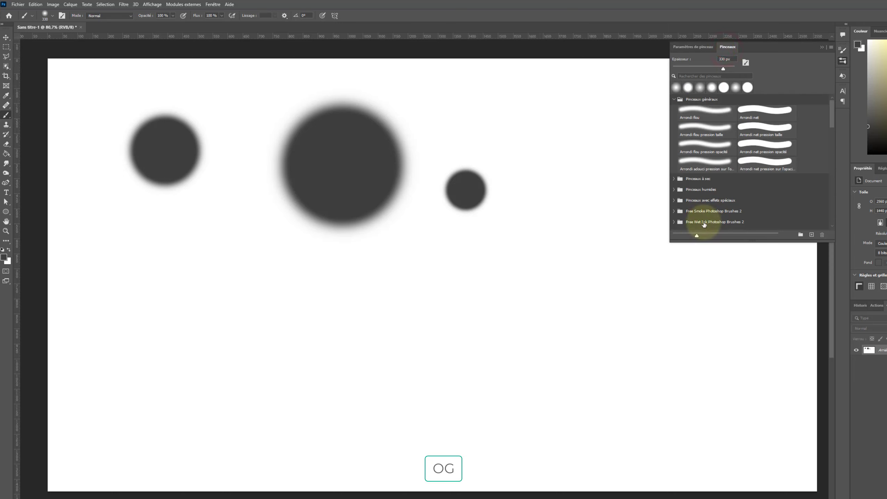
pyautogui.click(690, 52)
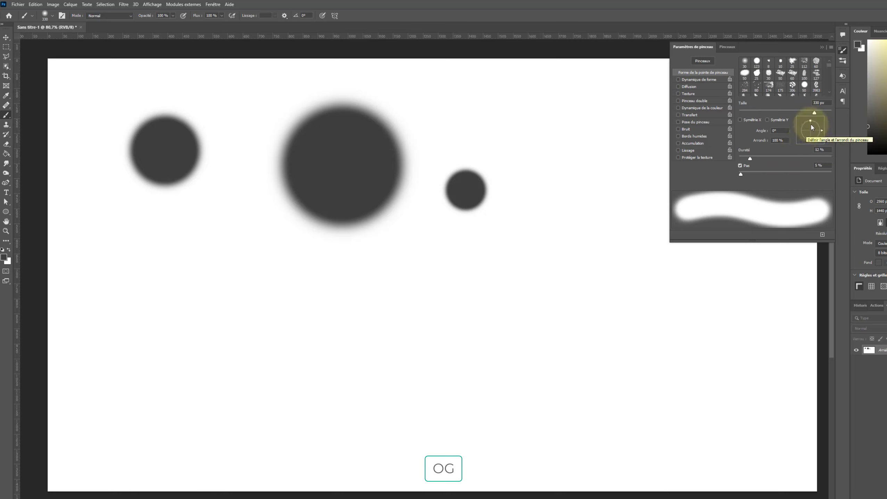
pyautogui.moveTo(811, 121); pyautogui.dragTo(813, 129)
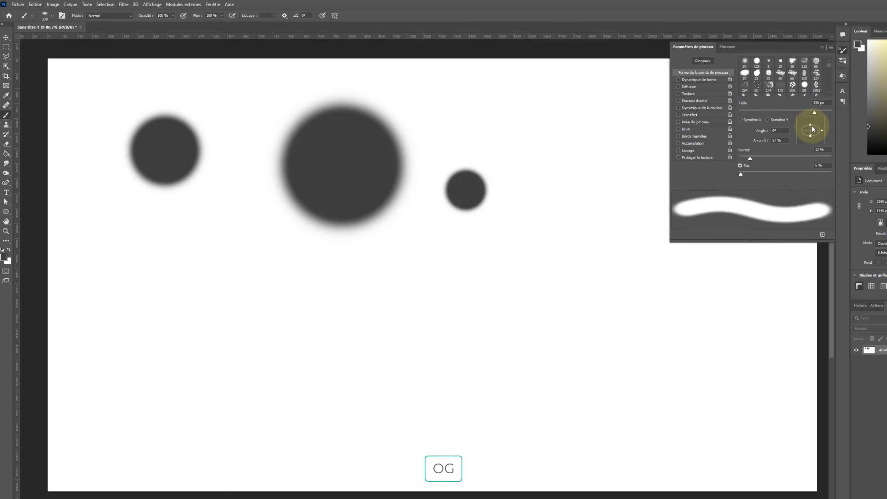
pyautogui.click(192, 332)
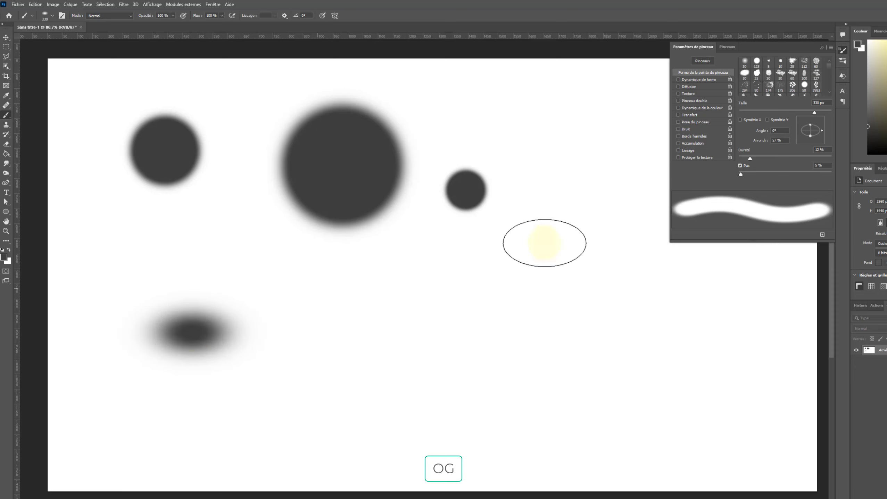
# Rotate the elliptical brush tip and stamp two tilted dots beside the flattened one, the second at an angle of 133°
pyautogui.moveTo(821, 131); pyautogui.dragTo(803, 121)
pyautogui.click(317, 332)
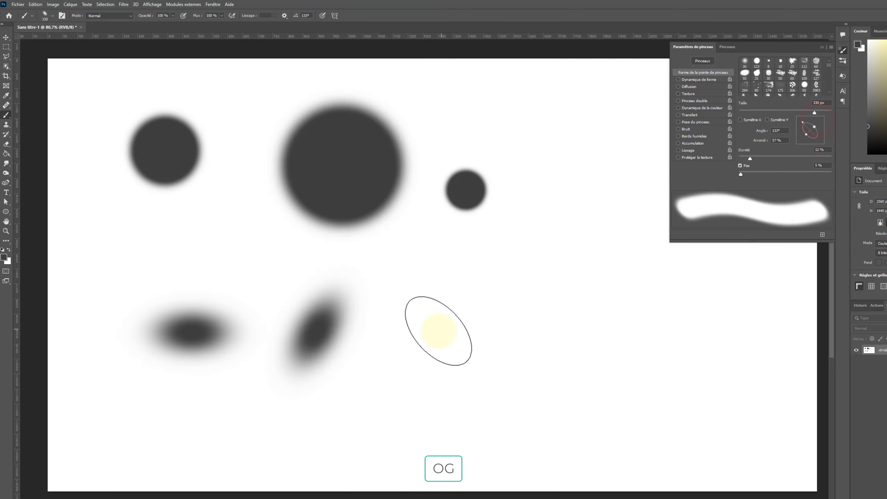
pyautogui.click(437, 332)
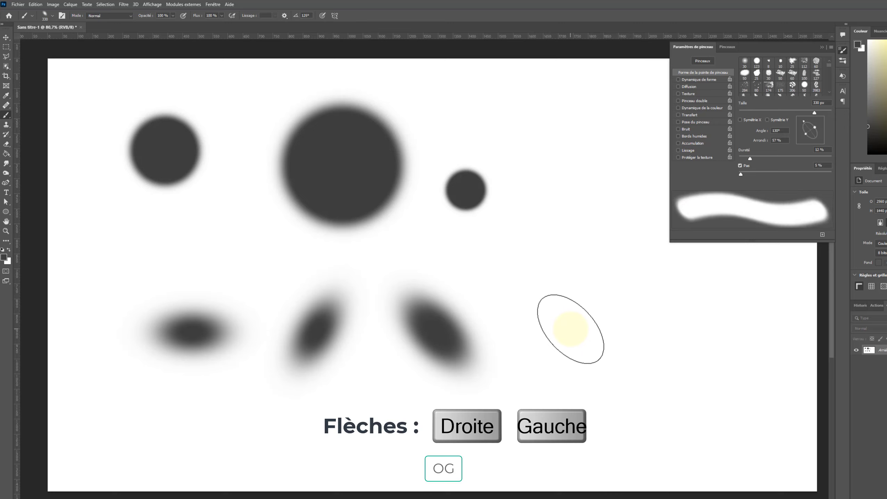
# Rotate the brush tip in small increments to an angle of about 80°
pyautogui.press('Right')
pyautogui.press('Right')
pyautogui.press('Right')
pyautogui.press('Right')
pyautogui.press('Right')
pyautogui.press('Right')
pyautogui.press('Right')
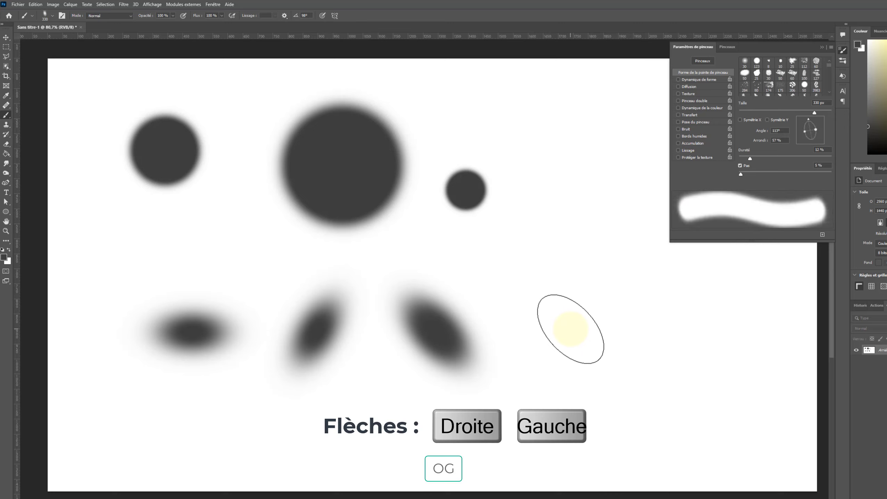
pyautogui.press('Right')
pyautogui.press('Right')
pyautogui.press('Right')
pyautogui.press('Right')
pyautogui.press('Right')
pyautogui.press('Right')
pyautogui.press('Right')
pyautogui.press('Right')
pyautogui.press('Right')
pyautogui.press('Right')
pyautogui.press('Right')
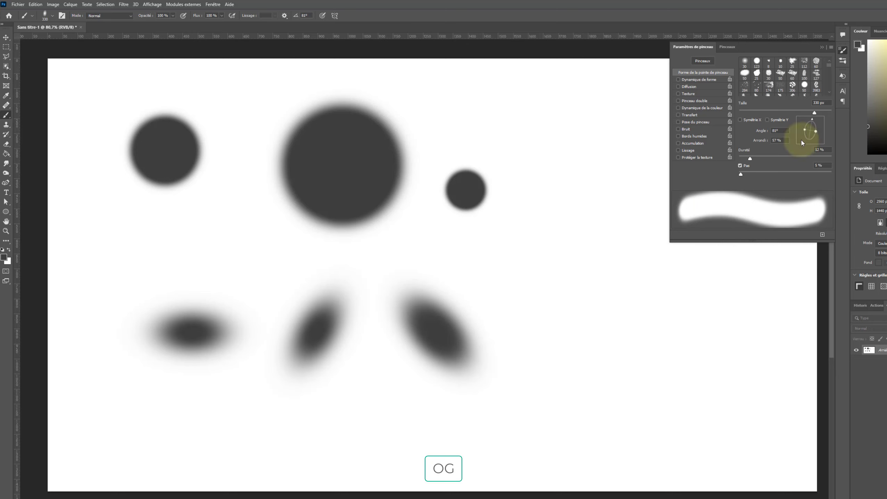
pyautogui.press('Right')
pyautogui.press('Right')
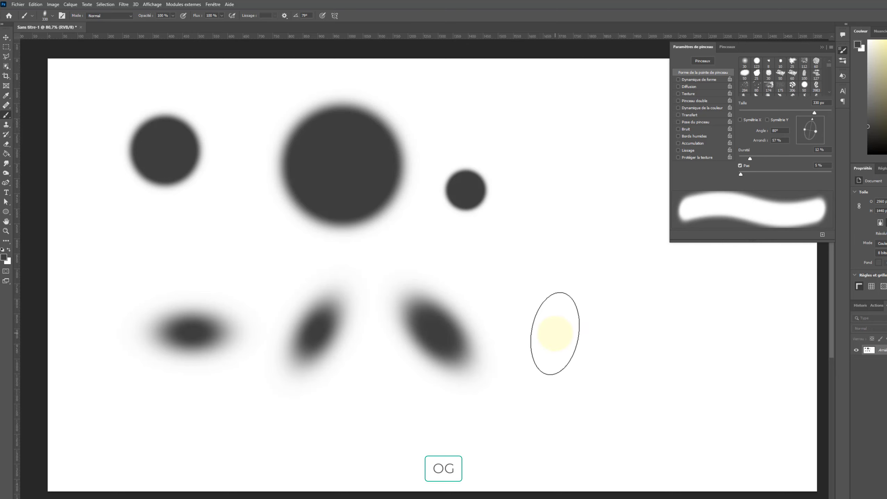
# Stamp a near-vertical elliptical dot beside the tilted ones, and rotate the brush tip in 15° increments to 137°
pyautogui.click(556, 334)
pyautogui.press('Right')
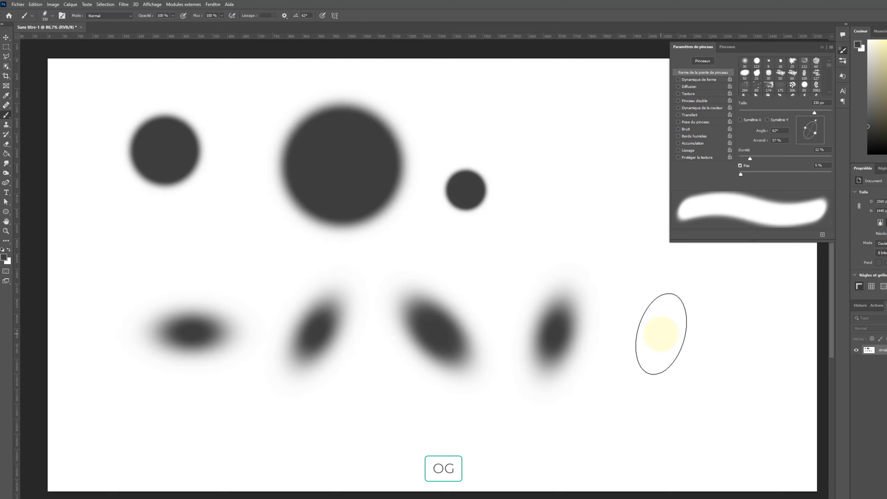
pyautogui.hotkey('shift', 'Right')
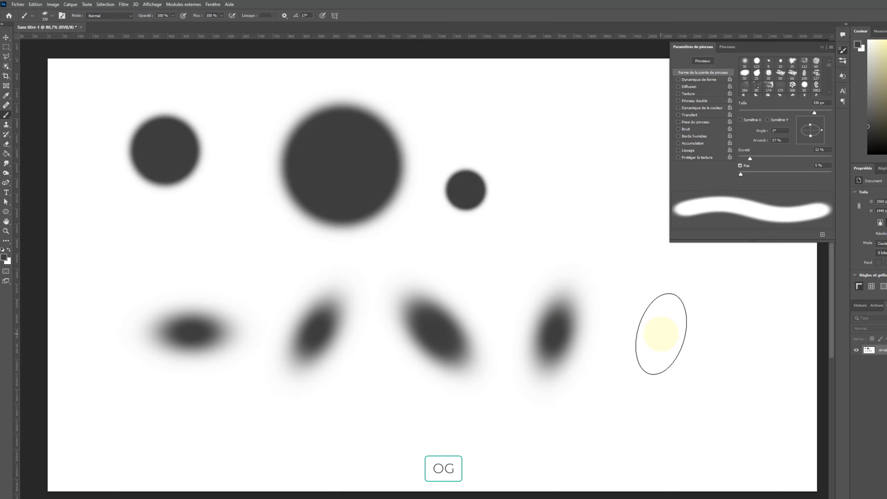
pyautogui.hotkey('shift', 'Left')
pyautogui.hotkey('shift', 'Left')
pyautogui.hotkey('shift', 'Left')
pyautogui.hotkey('shift', 'Left')
pyautogui.hotkey('shift', 'Left')
pyautogui.hotkey('shift', 'Left')
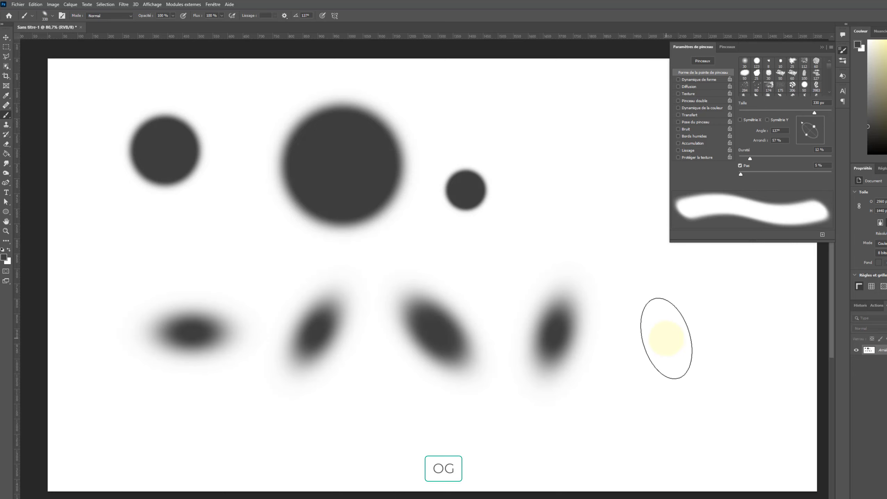
# Rotate the brush tip in 15° increments to -13° and stamp a fifth elliptical dot at the end of the lower row
pyautogui.hotkey('shift', 'Right')
pyautogui.hotkey('shift', 'Right')
pyautogui.hotkey('shift', 'Right')
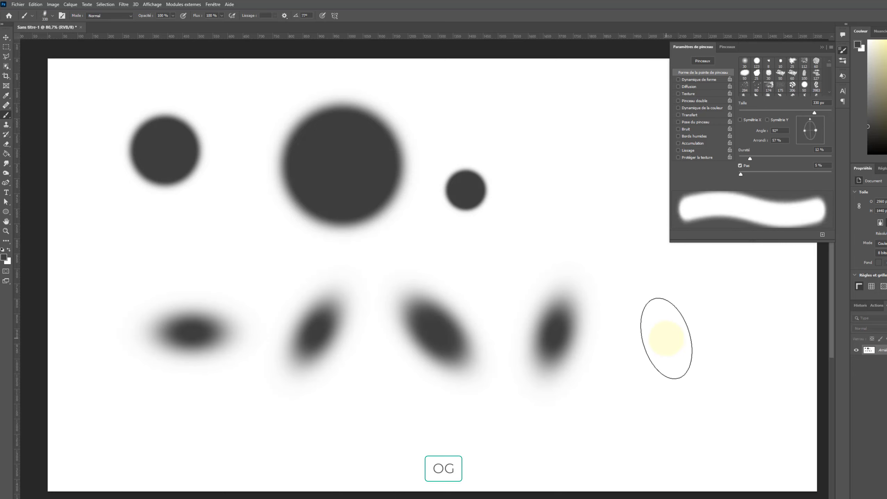
pyautogui.hotkey('shift', 'Right')
pyautogui.hotkey('shift', 'Right')
pyautogui.hotkey('shift', 'Right')
pyautogui.hotkey('shift', 'Right')
pyautogui.hotkey('shift', 'Right')
pyautogui.hotkey('shift', 'Right')
pyautogui.hotkey('shift', 'Right')
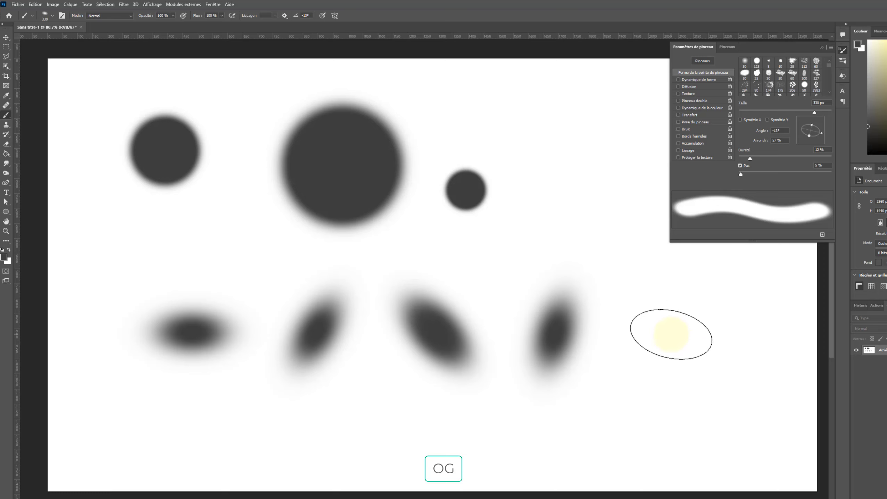
pyautogui.click(672, 335)
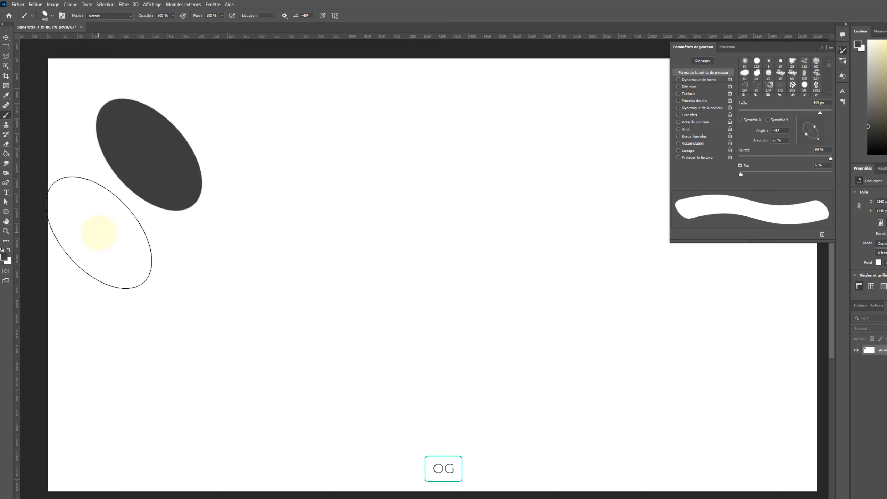
# Sample the dark ellipse's upper edge with the Clone Stamp tool and clone a soft-edged piece of it to its right
pyautogui.click(5, 127)
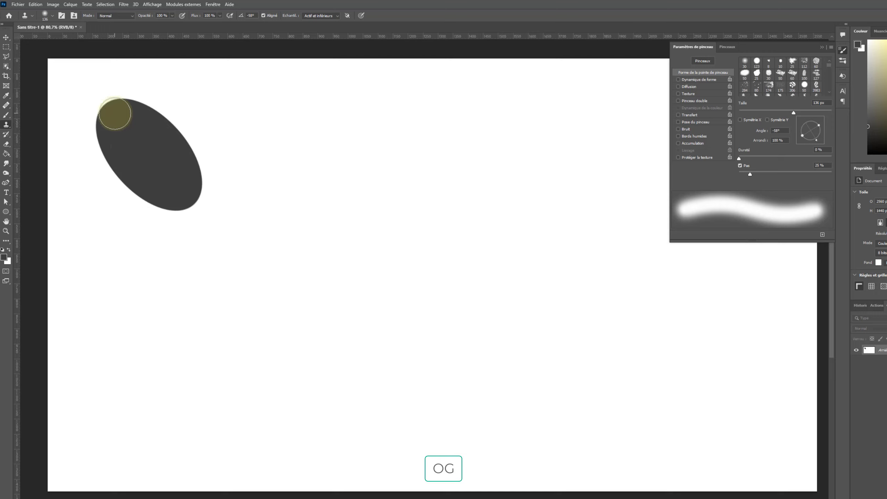
pyautogui.keyDown('alt'); pyautogui.click(115, 114); pyautogui.keyUp('alt')
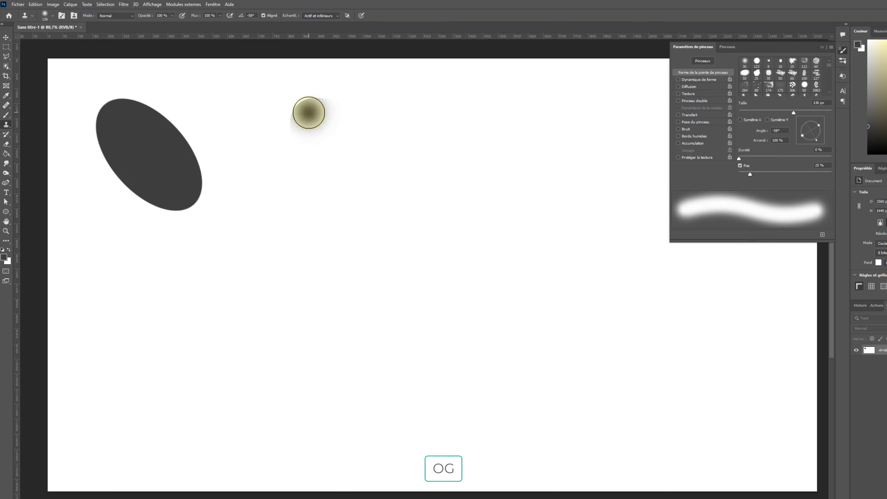
pyautogui.moveTo(309, 113)
pyautogui.mouseDown()
pyautogui.moveTo(303, 139)
pyautogui.moveTo(331, 125)
pyautogui.moveTo(288, 125)
pyautogui.mouseUp()
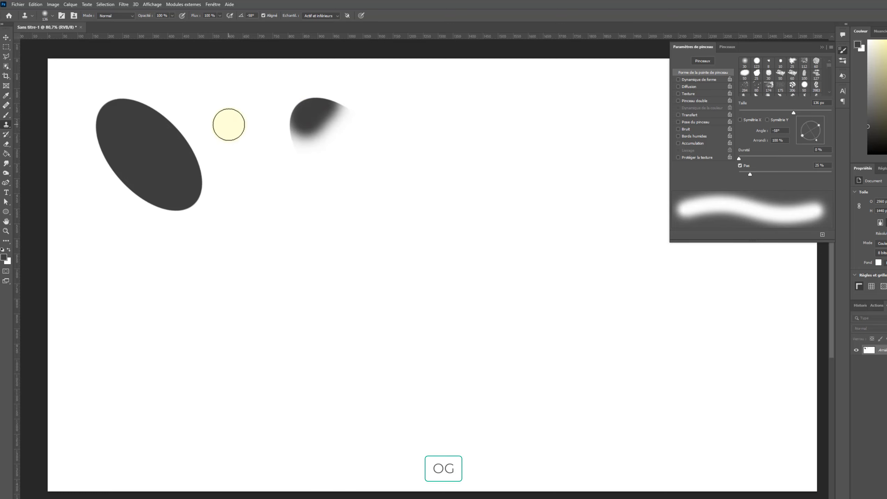
# Raise the Clone Stamp hardness to 100 %, resample the ellipse's upper edge, and clone a hard-edged piece beyond the soft one
pyautogui.click(53, 15)
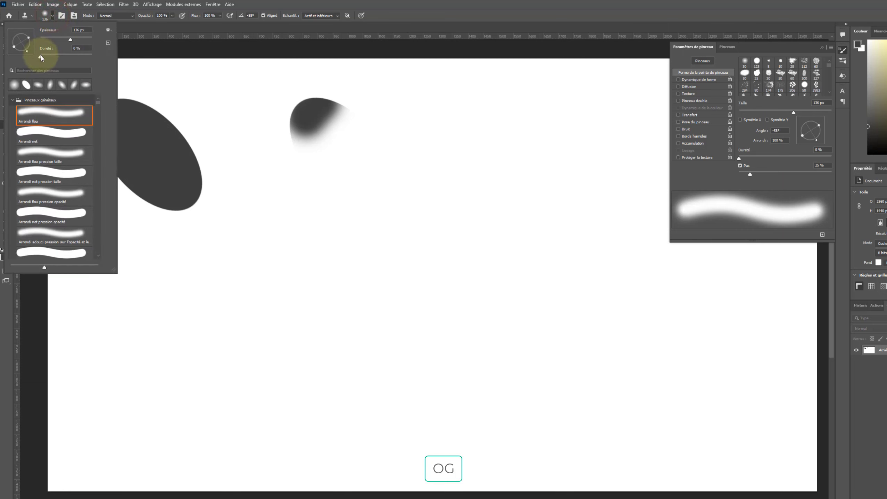
pyautogui.click(350, 9)
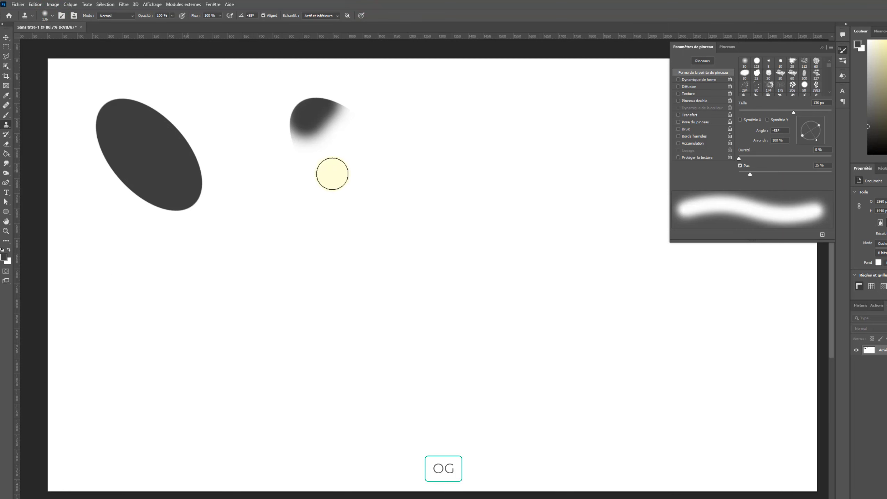
pyautogui.keyDown('alt'); pyautogui.rightClick(354, 218); pyautogui.keyUp('alt')
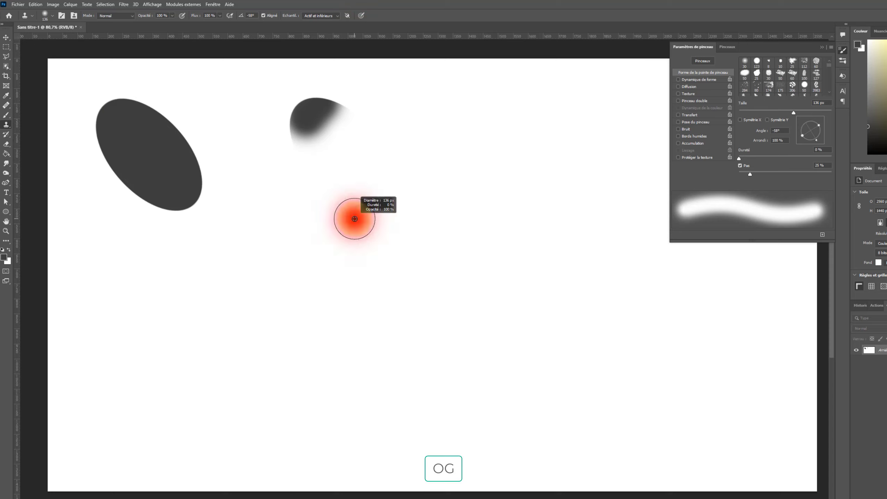
pyautogui.moveTo(356, 217)
pyautogui.mouseDown()
pyautogui.moveTo(357, 192)
pyautogui.moveTo(335, 363)
pyautogui.mouseUp()
pyautogui.keyDown('alt'); pyautogui.click(105, 118); pyautogui.keyUp('alt')
pyautogui.moveTo(467, 115); pyautogui.dragTo(493, 108)
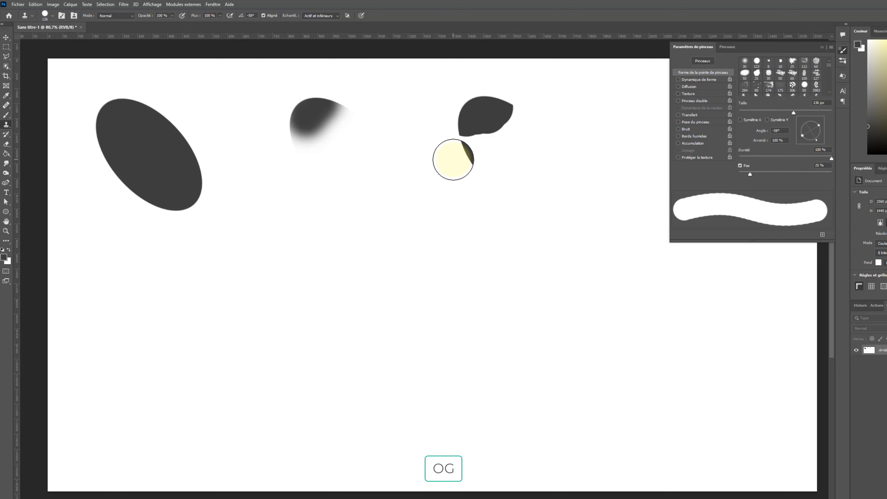
# Erase a soft hole in the dark ellipse with a 46 px eraser at 0 % hardness, and a hard-edged one above it at 48 px
pyautogui.click(6, 146)
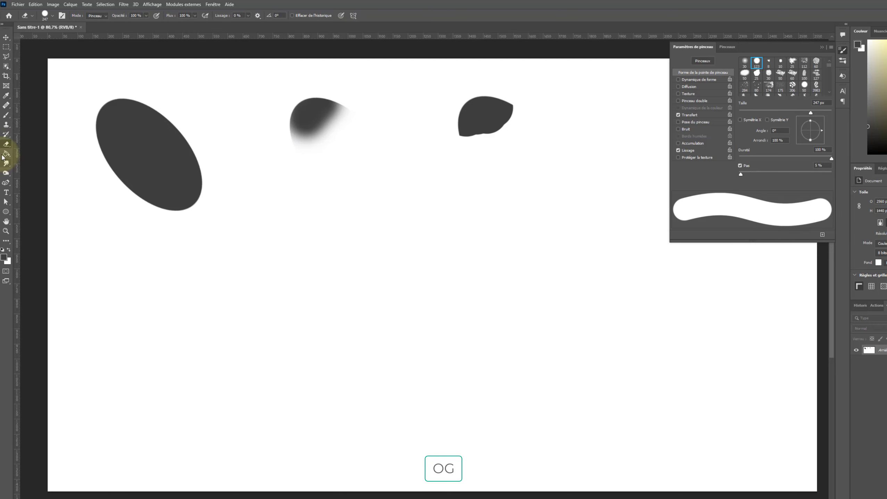
pyautogui.moveTo(254, 275)
pyautogui.mouseDown()
pyautogui.moveTo(277, 282)
pyautogui.moveTo(277, 175)
pyautogui.moveTo(269, 160)
pyautogui.moveTo(224, 153)
pyautogui.moveTo(211, 132)
pyautogui.mouseUp()
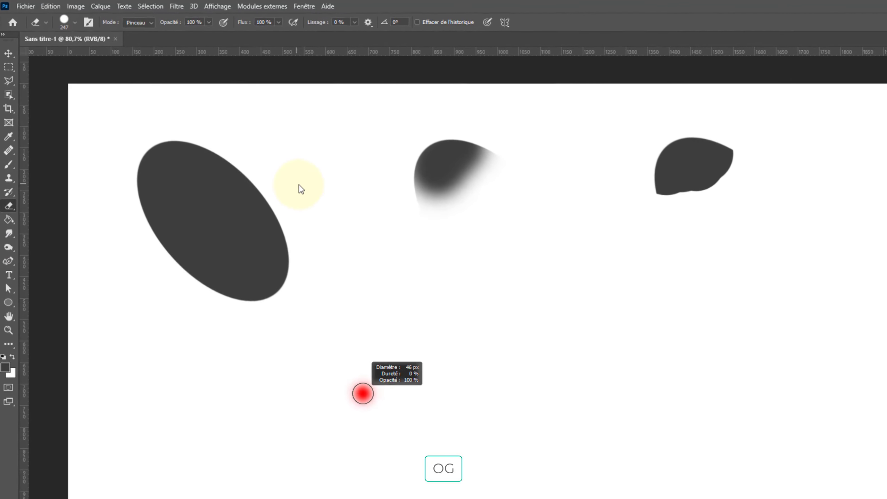
pyautogui.click(231, 273)
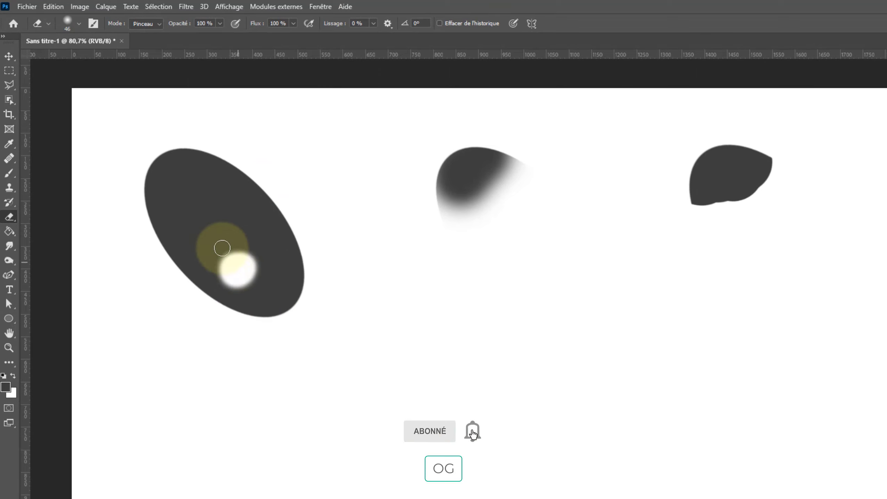
pyautogui.moveTo(216, 237)
pyautogui.mouseDown()
pyautogui.moveTo(217, 254)
pyautogui.moveTo(216, 237)
pyautogui.mouseUp()
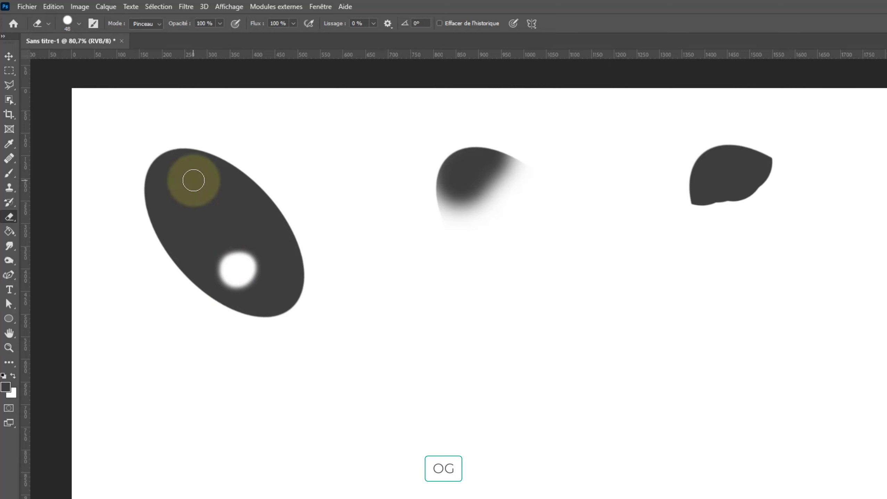
pyautogui.click(198, 203)
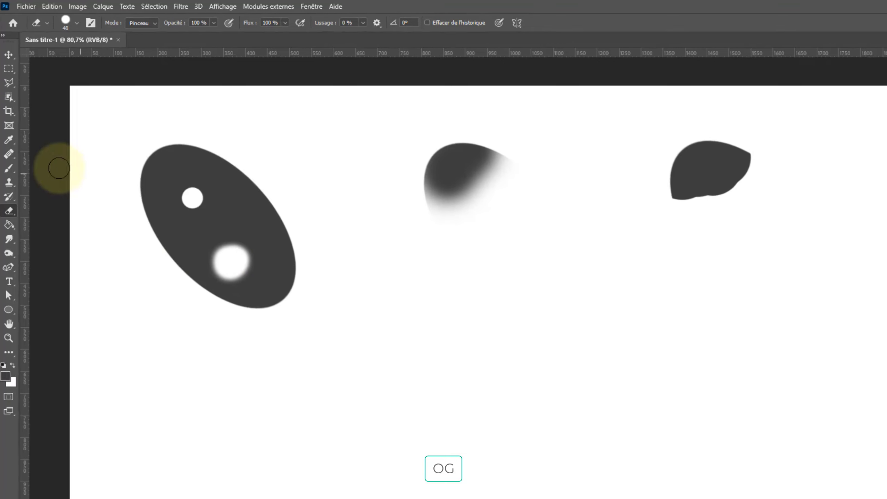
# Paint a wide hard-edged horizontal stroke across the lower canvas with the Brush tool, and undo it
pyautogui.click(9, 173)
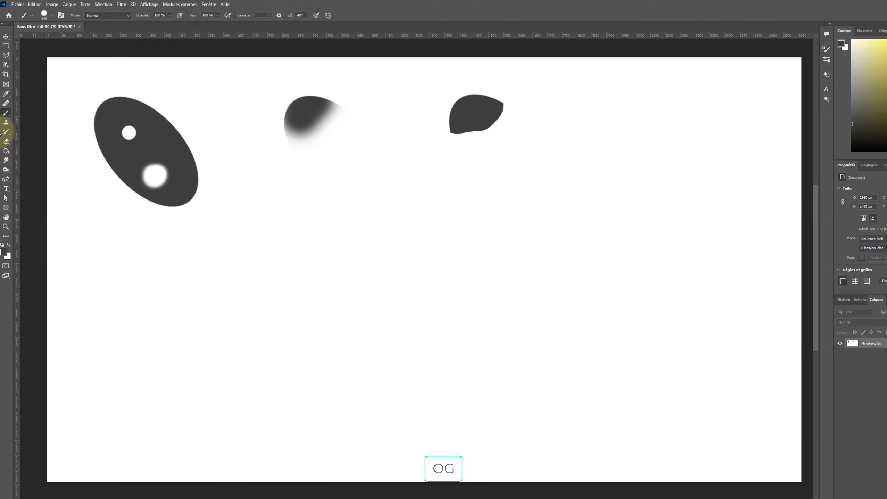
pyautogui.moveTo(125, 363); pyautogui.dragTo(681, 350)
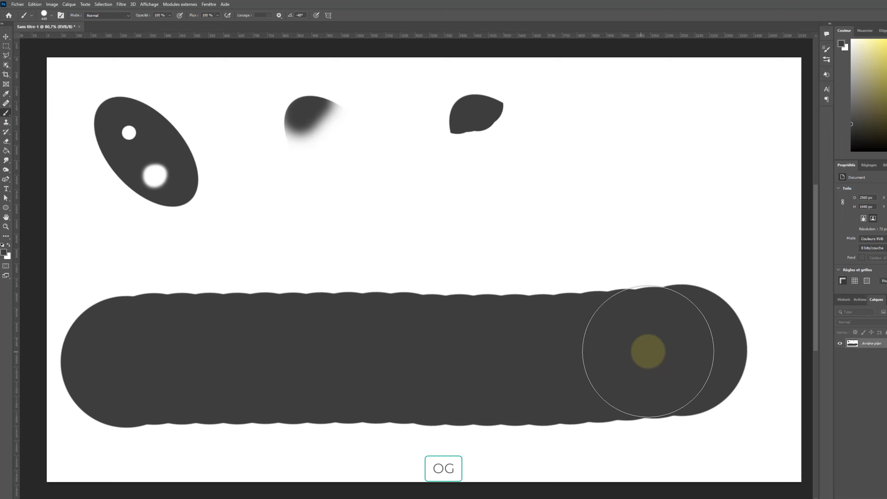
pyautogui.hotkey('ctrl', 'z')
# Soften the brush, paint a blurred horizontal stroke across the lower canvas, and undo it; try another stroke with a 439 px hard tip and undo it
pyautogui.moveTo(316, 379)
pyautogui.mouseDown()
pyautogui.moveTo(326, 333)
pyautogui.moveTo(294, 219)
pyautogui.mouseUp()
pyautogui.moveTo(124, 356); pyautogui.dragTo(772, 337)
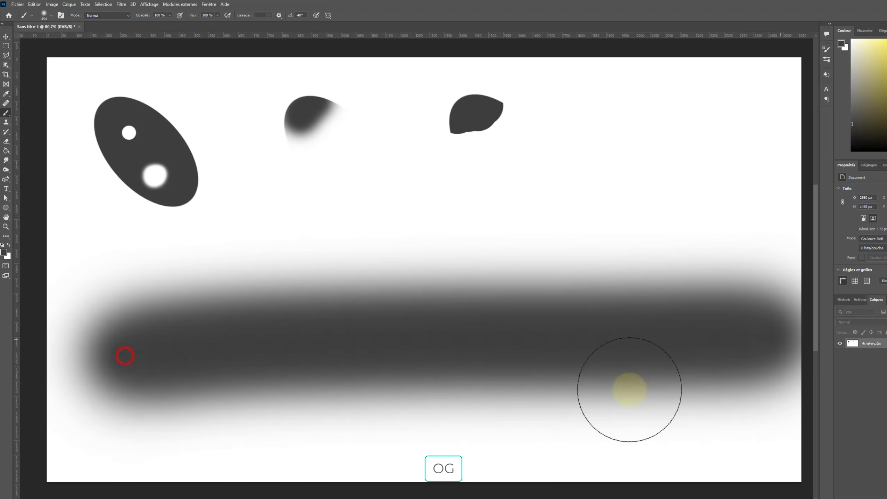
pyautogui.hotkey('ctrl', 'z')
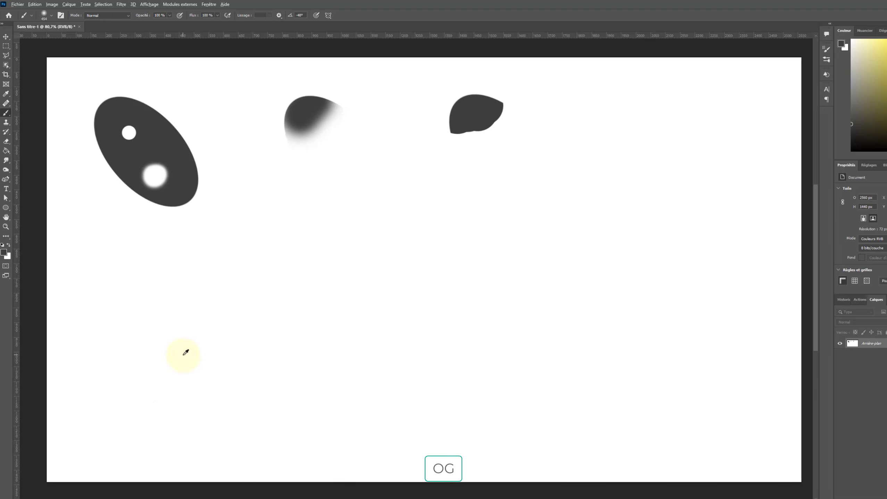
pyautogui.moveTo(184, 353)
pyautogui.mouseDown()
pyautogui.moveTo(188, 450)
pyautogui.moveTo(410, 334)
pyautogui.moveTo(675, 343)
pyautogui.mouseUp()
pyautogui.hotkey('ctrl', 'z')
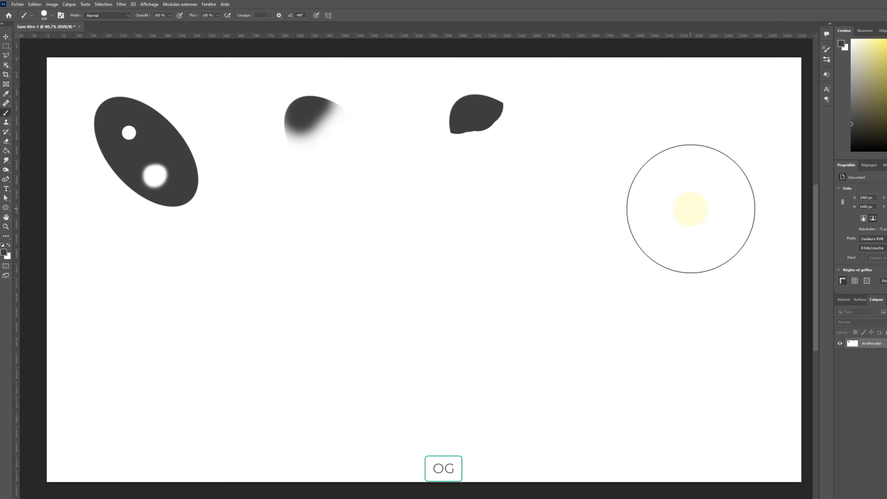
# Open the brush settings, set the tip spacing to 122 %, and paint a row of separate dots along the lower canvas
pyautogui.press('F5')
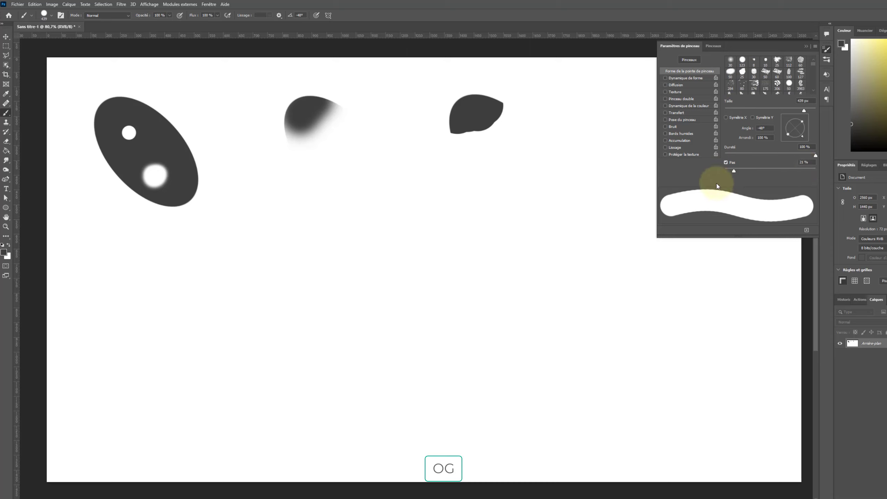
pyautogui.moveTo(735, 171)
pyautogui.mouseDown()
pyautogui.moveTo(790, 172)
pyautogui.moveTo(731, 170)
pyautogui.moveTo(776, 175)
pyautogui.mouseUp()
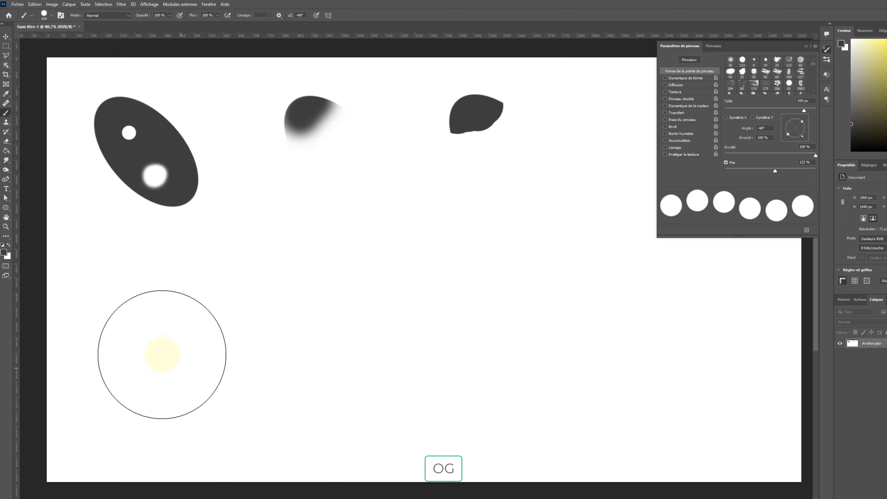
pyautogui.moveTo(130, 369); pyautogui.dragTo(707, 371)
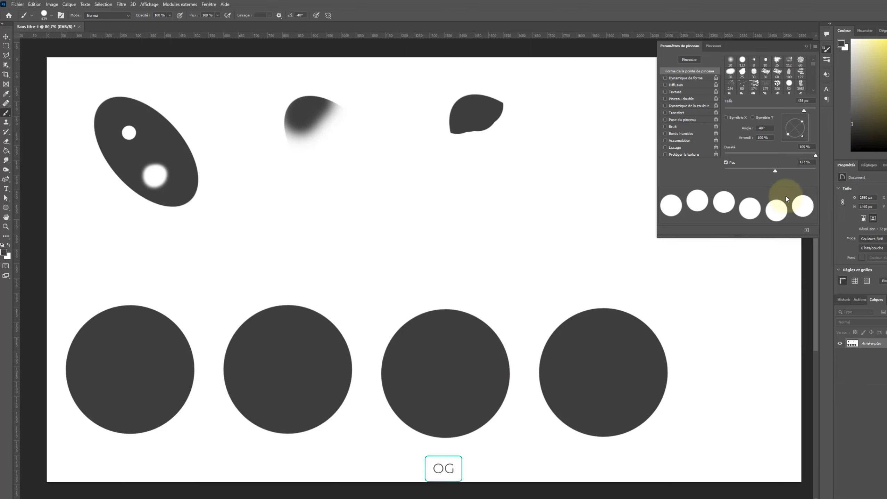
# Paint a horizontal stroke above the dots with the brush spacing at 20 %, and another on a blank canvas at 1 %
pyautogui.write('20')
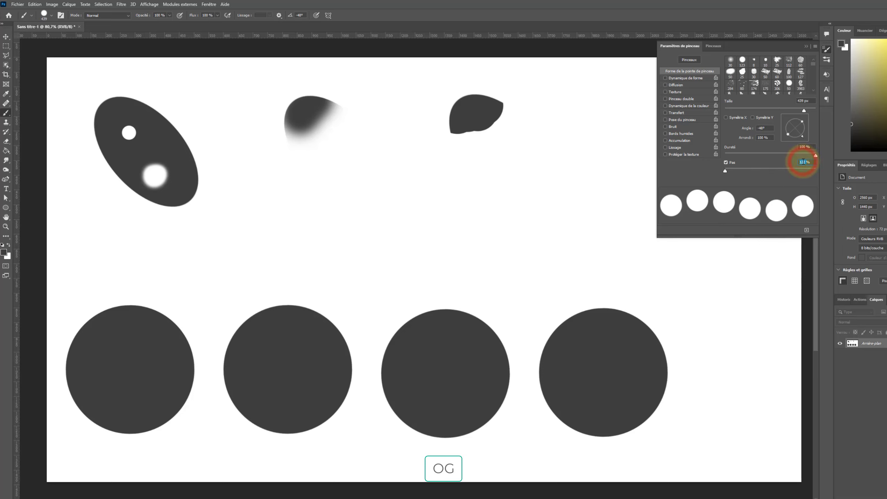
pyautogui.press('Return')
pyautogui.moveTo(238, 246); pyautogui.dragTo(616, 245)
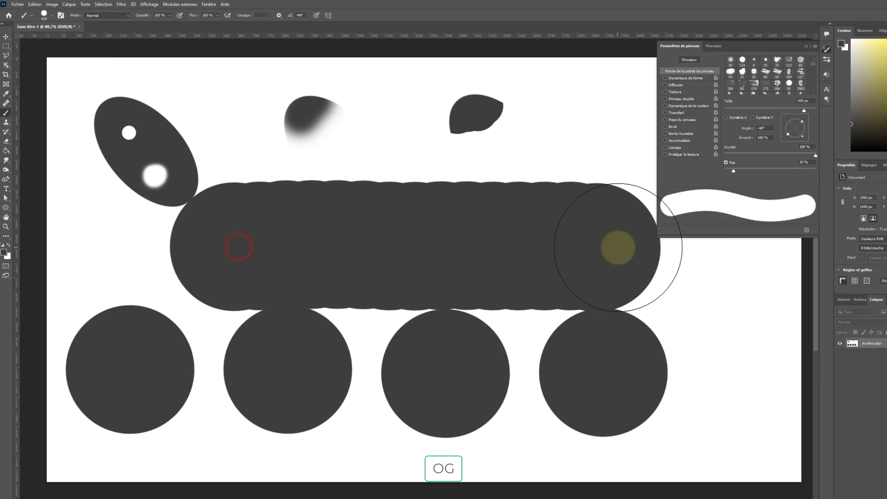
pyautogui.moveTo(734, 170); pyautogui.dragTo(727, 171)
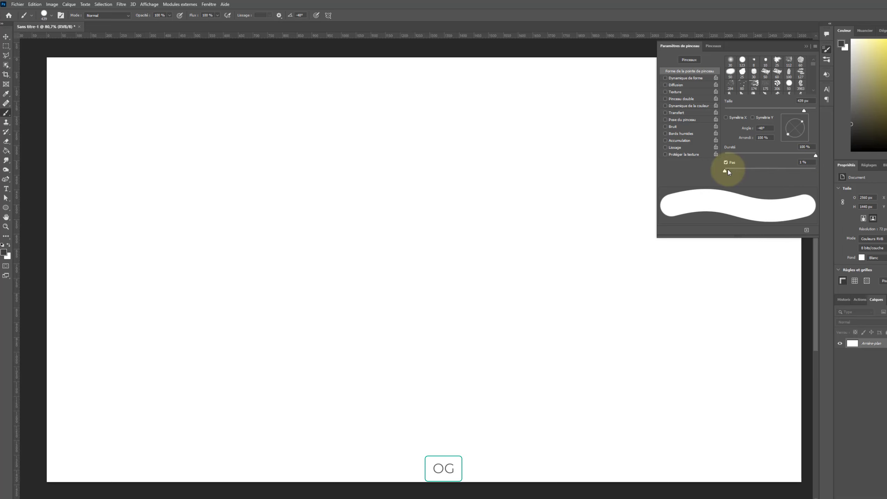
pyautogui.moveTo(153, 289); pyautogui.dragTo(615, 283)
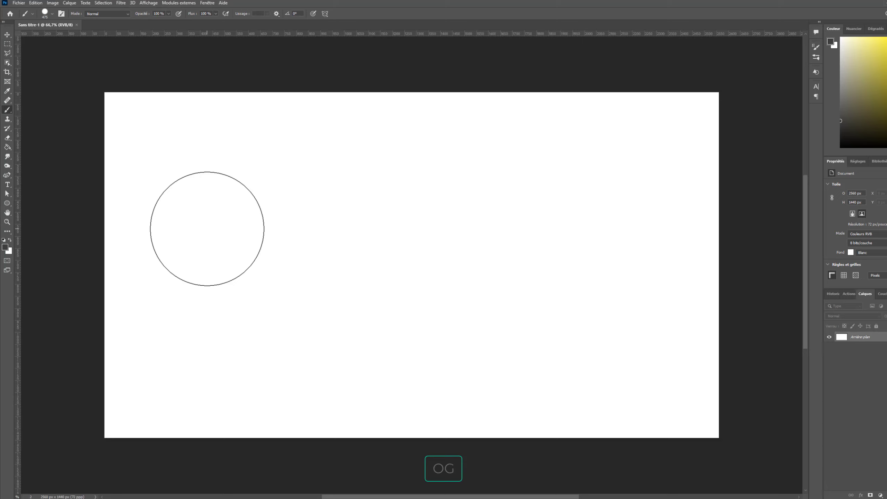
# Toggle the brush cursor between precise crosshair and tip outline, and stamp two overlapping splatter shapes on the left half of the canvas
pyautogui.press('capslock')
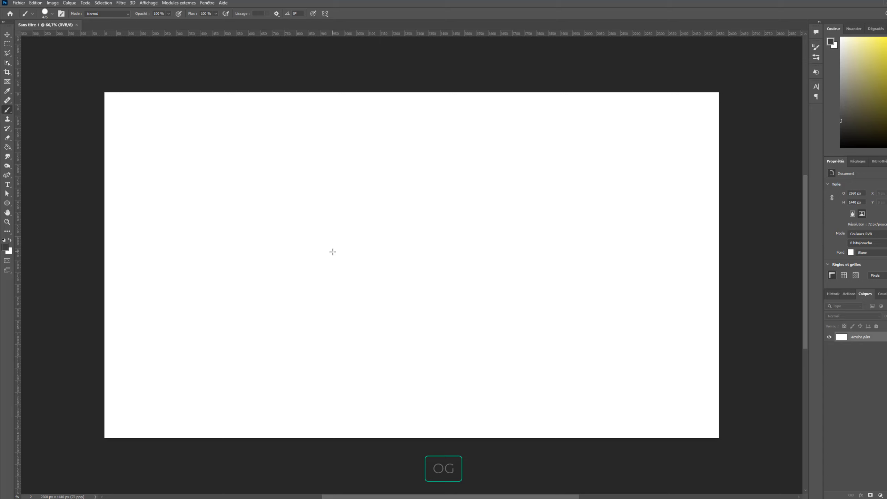
pyautogui.press('capslock')
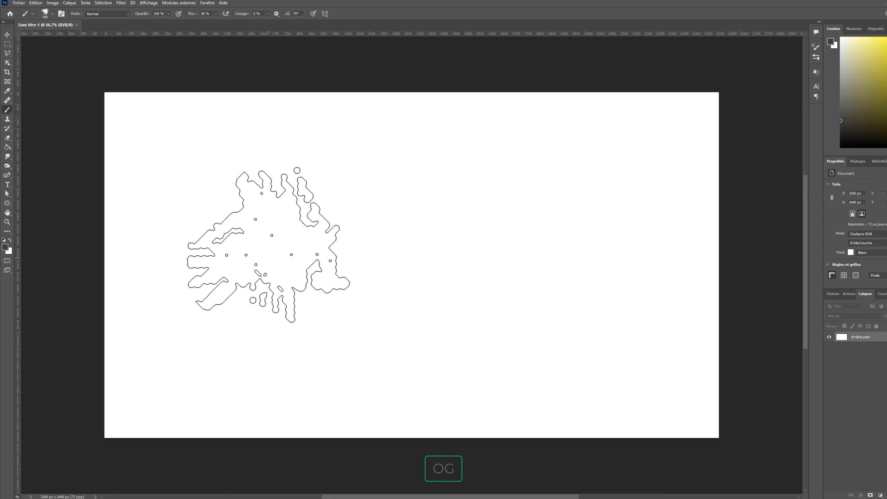
pyautogui.click(268, 258)
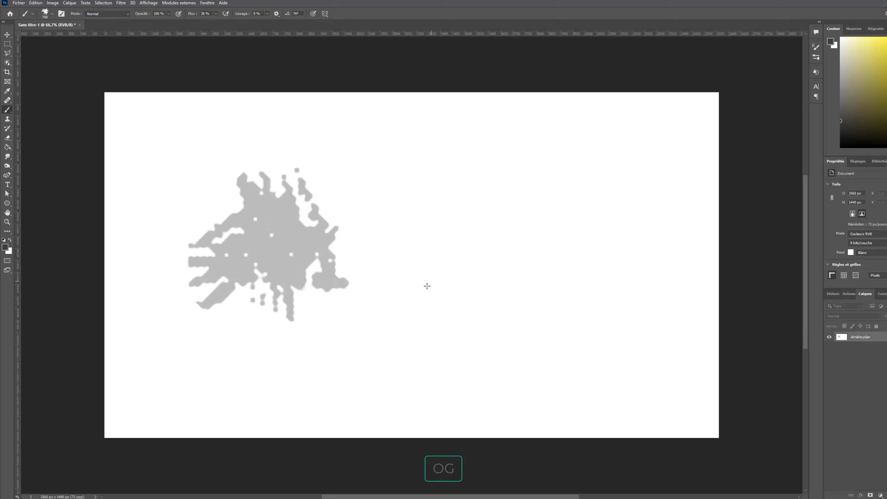
pyautogui.click(344, 283)
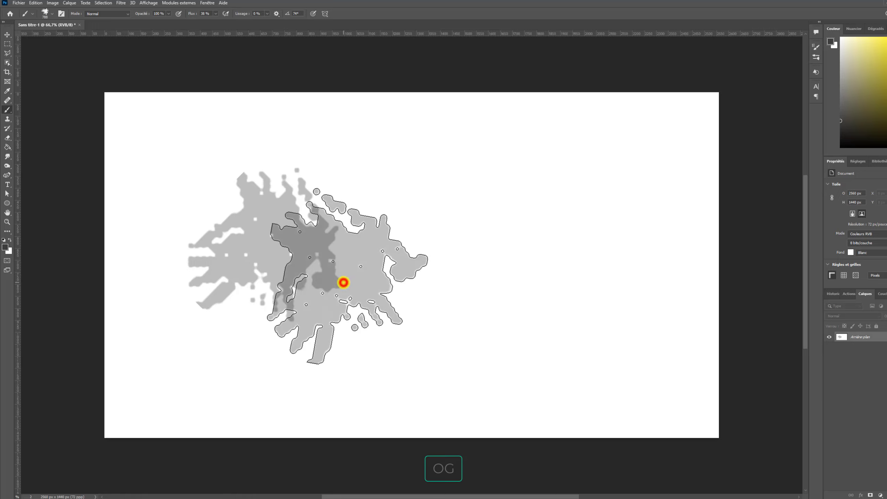